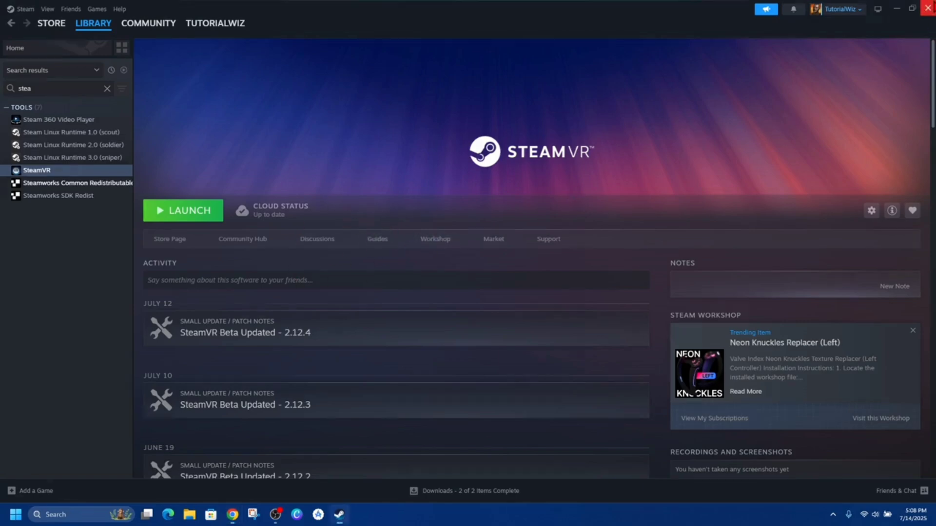
Quit Steam, review Task Manager's processes sorted by name, then close Task Manager.
{"action": "left_click", "coordinate": [927, 7]}
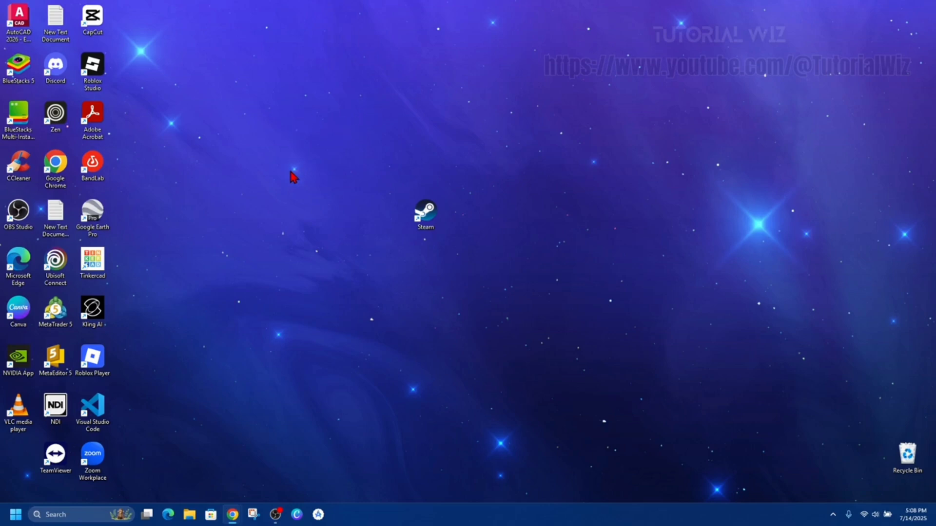
{"action": "key", "text": "super+x"}
{"action": "left_click", "coordinate": [56, 393]}
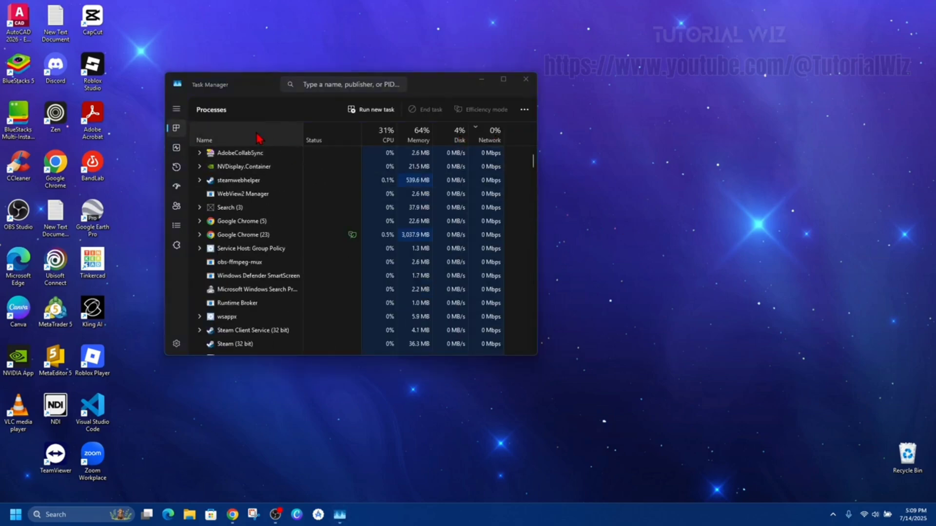
{"action": "left_click", "coordinate": [198, 133]}
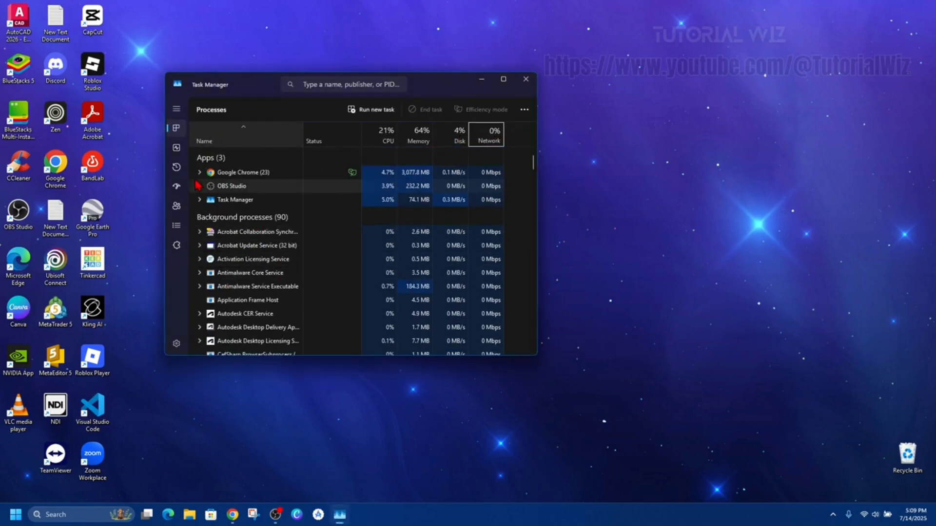
{"action": "scroll", "coordinate": [251, 298], "scroll_direction": "down", "scroll_amount": 1}
{"action": "scroll", "coordinate": [236, 293], "scroll_direction": "up", "scroll_amount": 1}
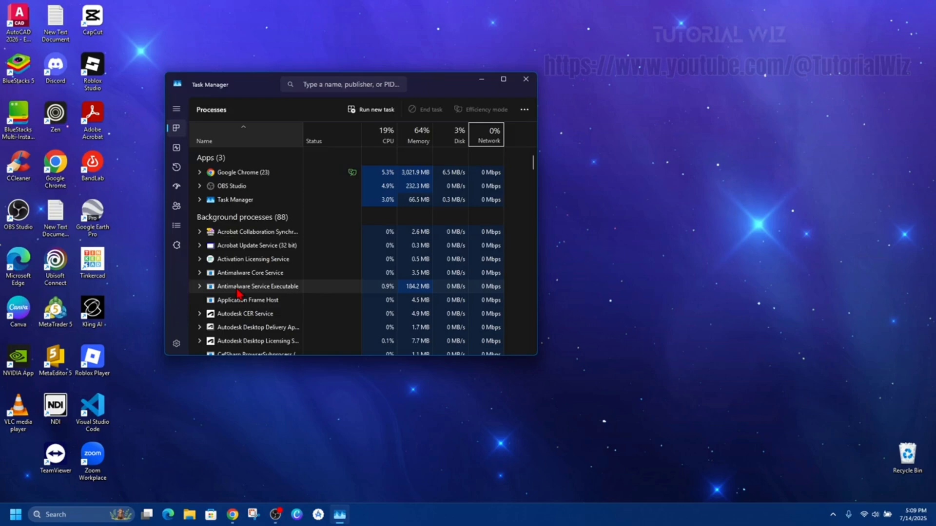
{"action": "left_click", "coordinate": [702, 237]}
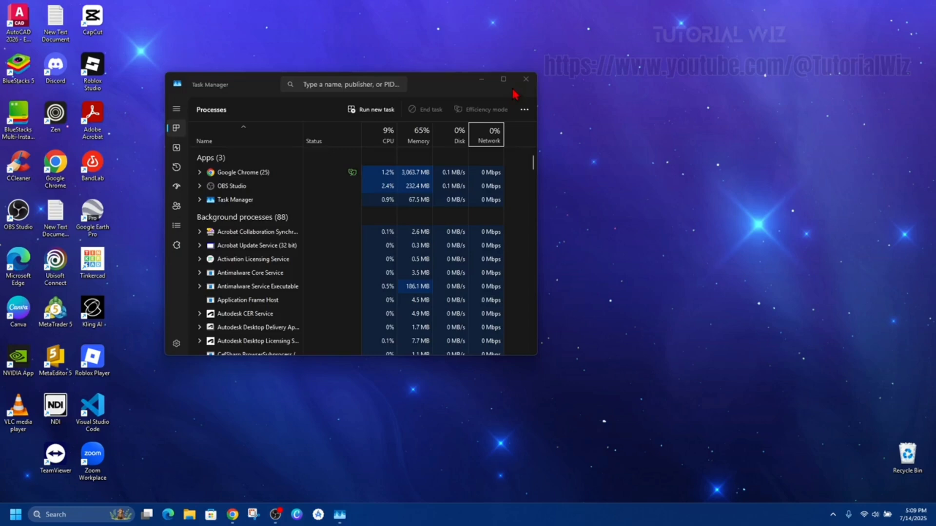
{"action": "left_click", "coordinate": [524, 79]}
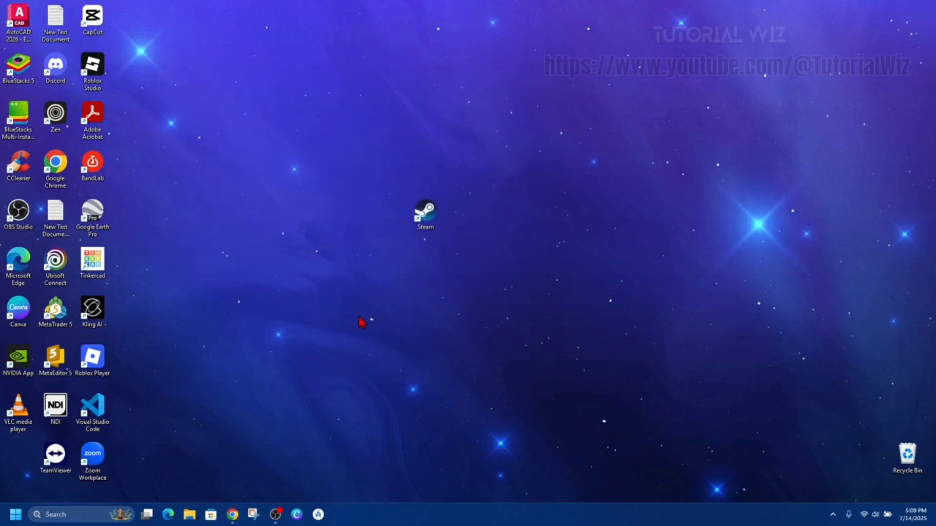
Relaunch Steam as administrator from its desktop shortcut.
{"action": "right_click", "coordinate": [425, 214]}
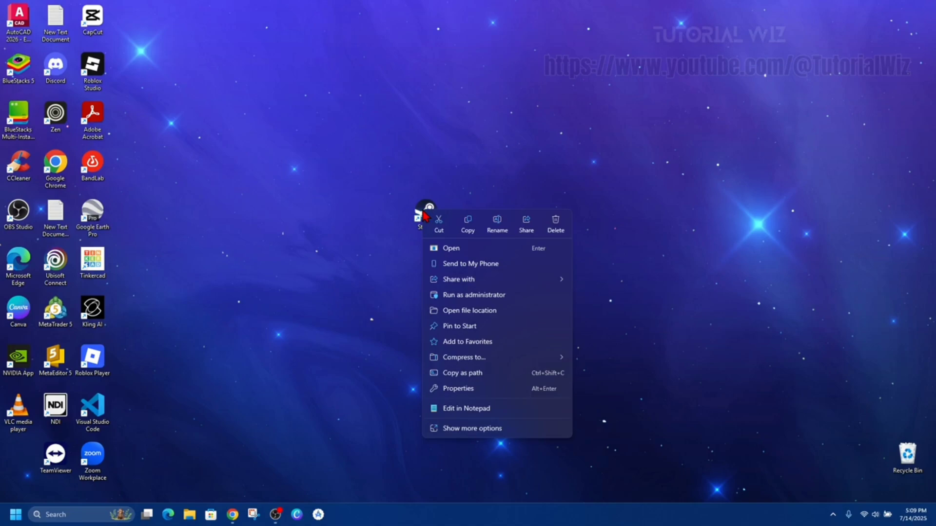
{"action": "left_click", "coordinate": [504, 299]}
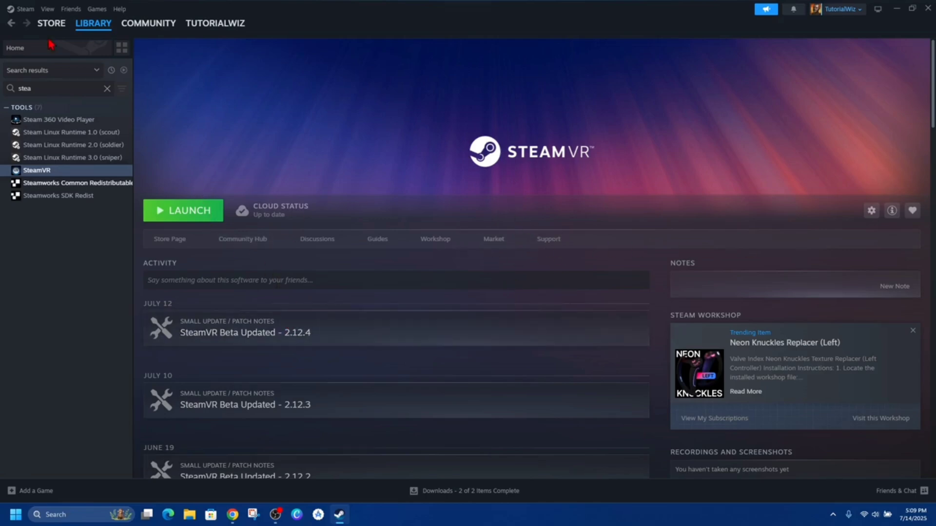
Bring up SteamVR's library context menu, then dismiss it without uninstalling.
{"action": "right_click", "coordinate": [53, 174]}
{"action": "mouse_move", "coordinate": [84, 230]}
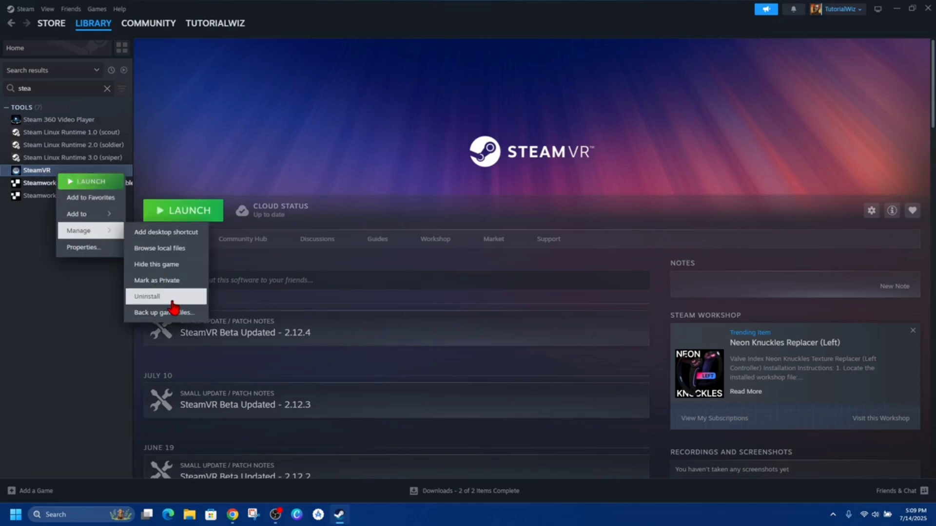
{"action": "left_click", "coordinate": [64, 319]}
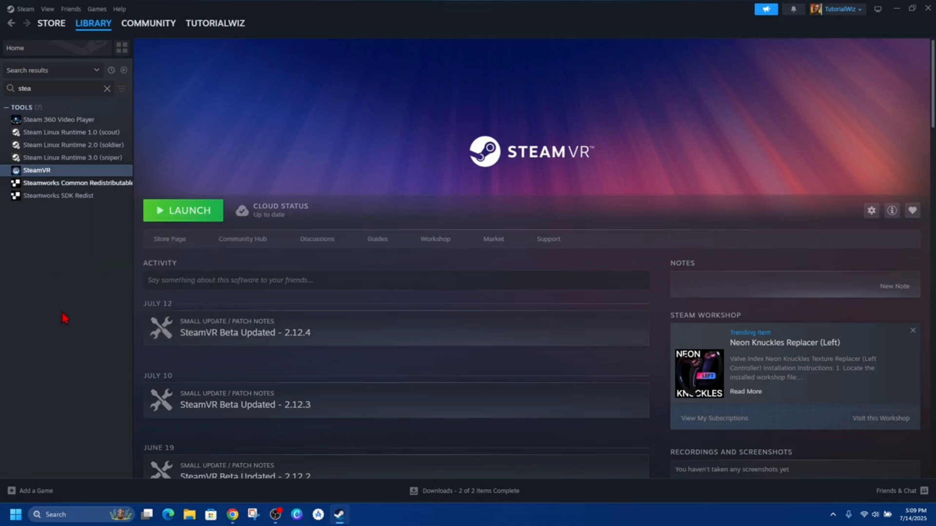
Run Verify integrity of tool files from SteamVR's Properties, Installed Files section.
{"action": "right_click", "coordinate": [36, 173]}
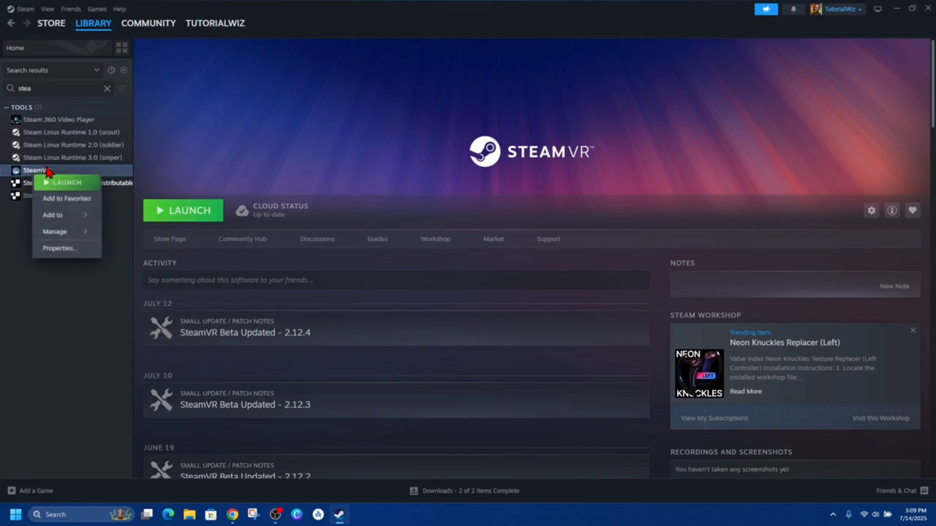
{"action": "left_click", "coordinate": [76, 252]}
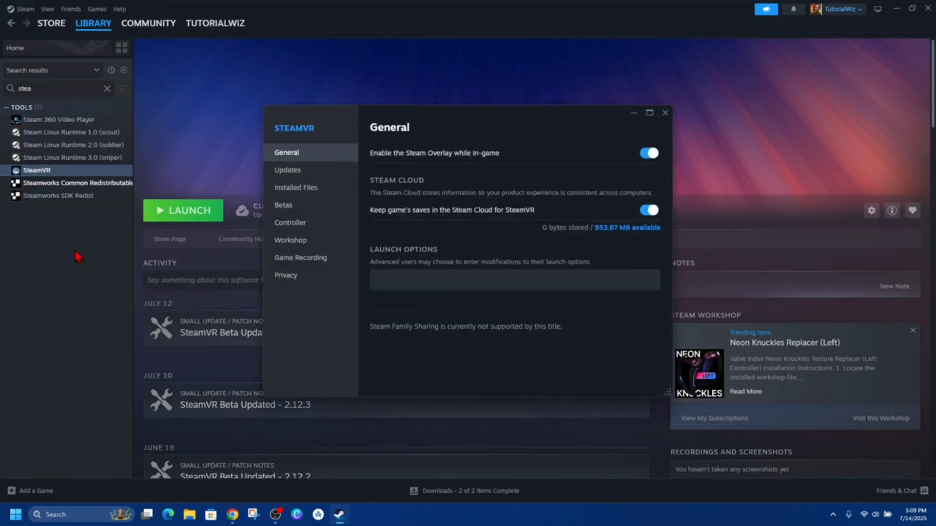
{"action": "left_click", "coordinate": [293, 191]}
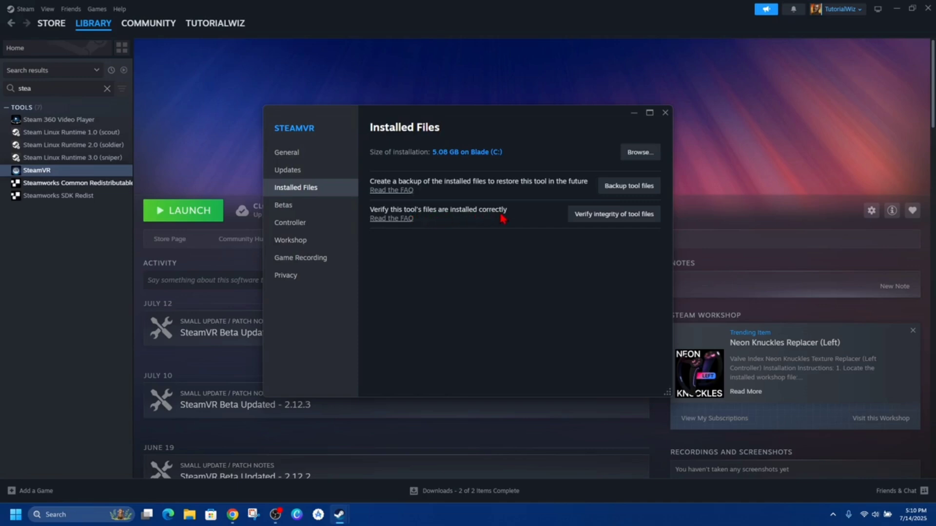
{"action": "left_click", "coordinate": [617, 219]}
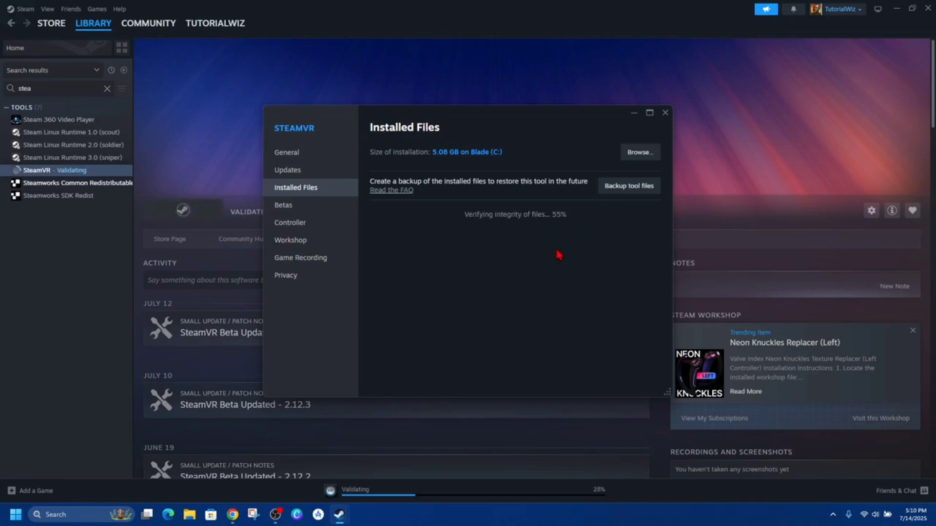